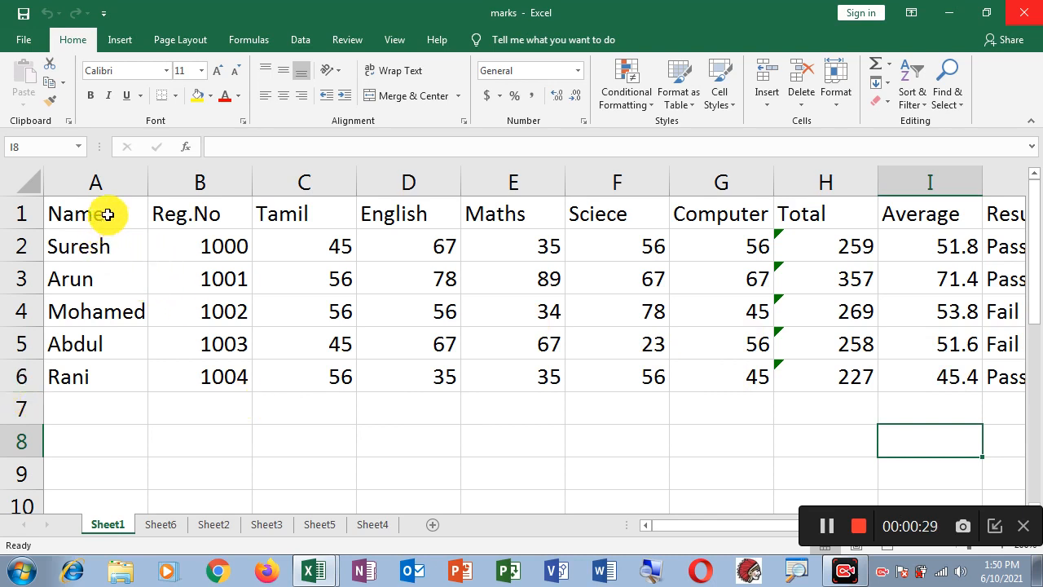
left_click_drag(107, 212, 107, 376)
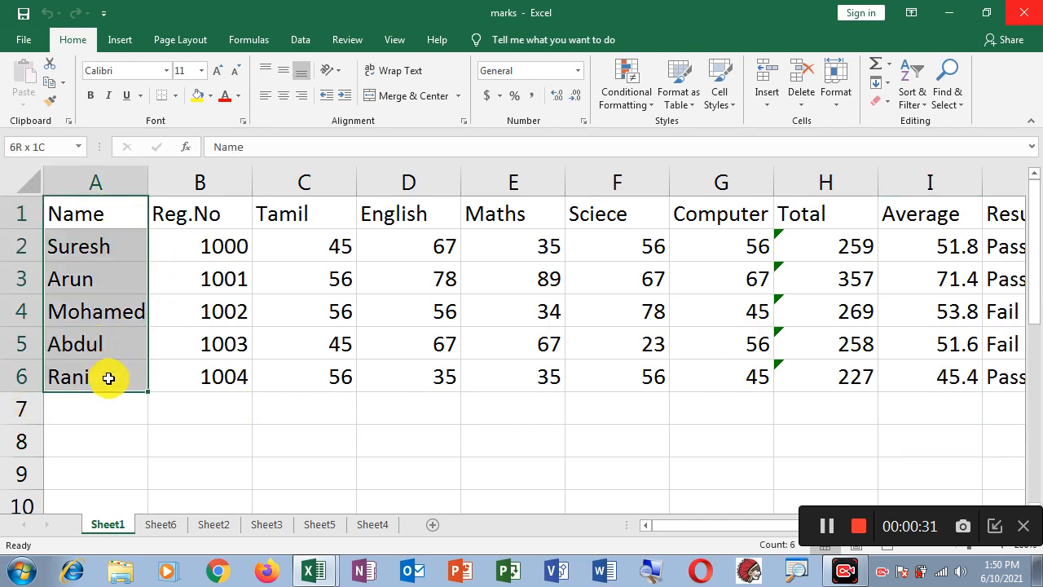
left_click_drag(937, 220, 926, 372)
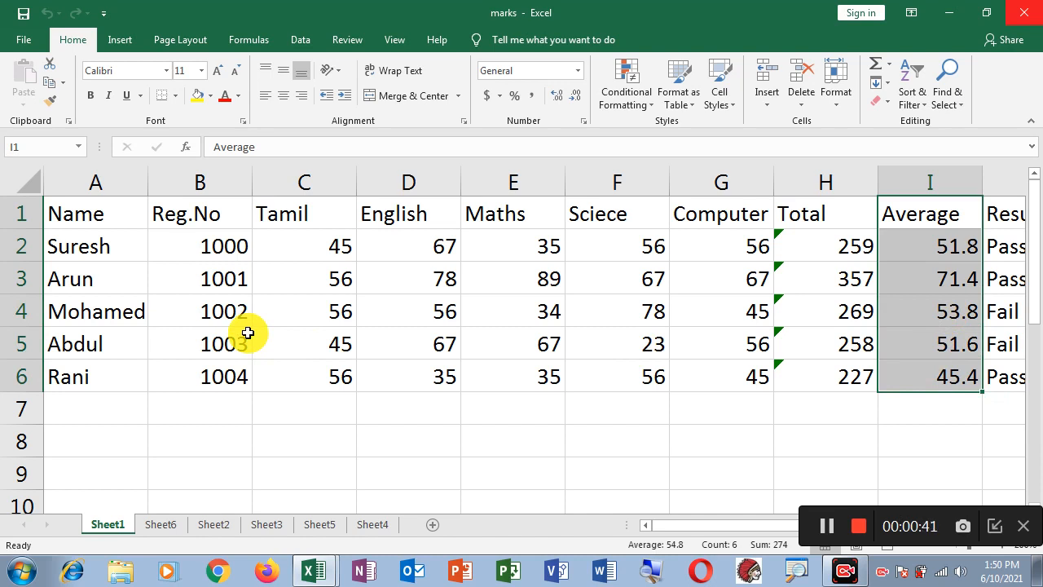
left_click(97, 211)
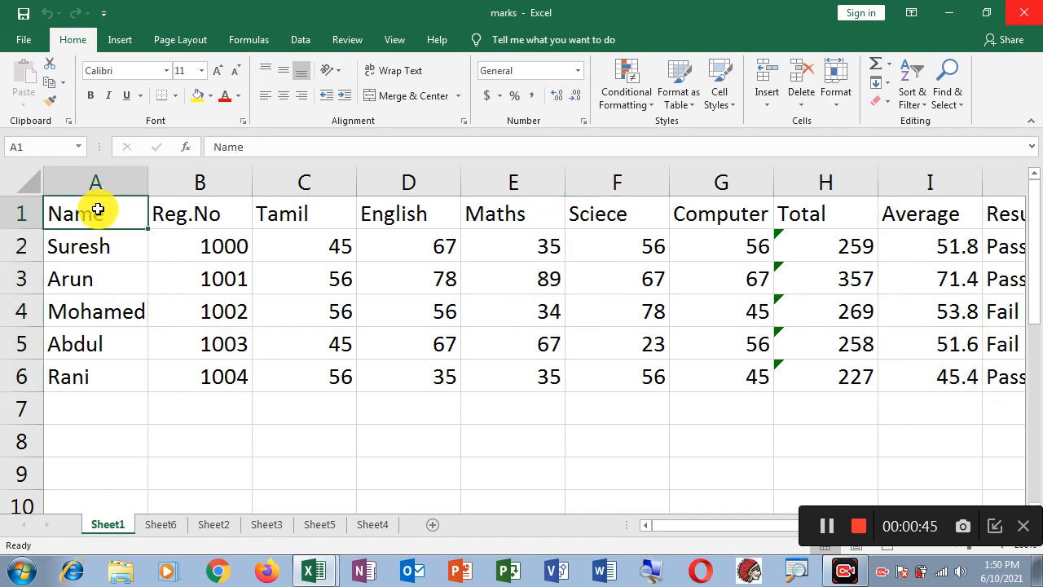
left_click_drag(97, 211, 111, 379)
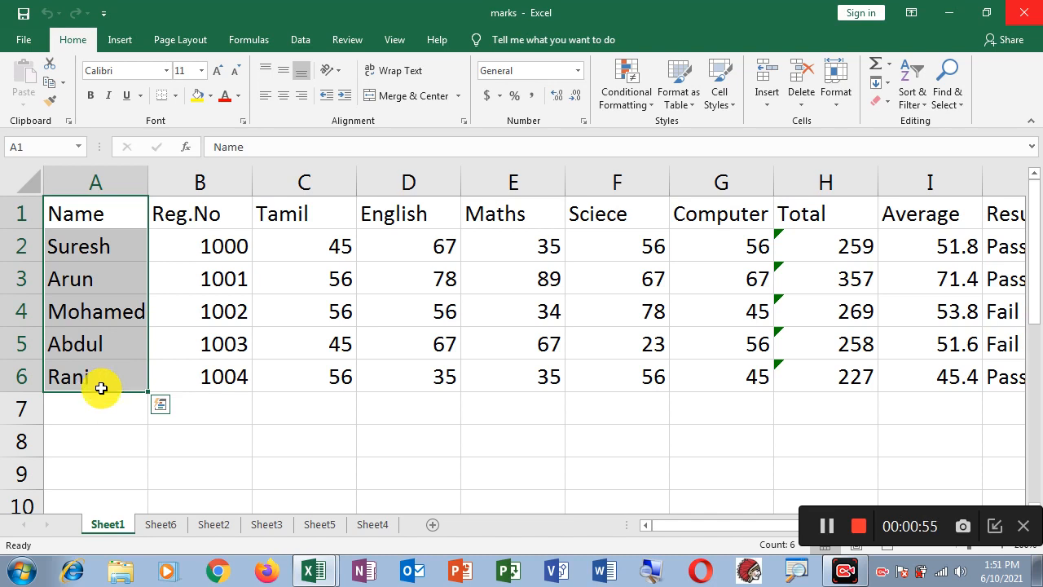
left_click(149, 438)
left_click_drag(108, 216, 610, 365)
left_click(398, 446)
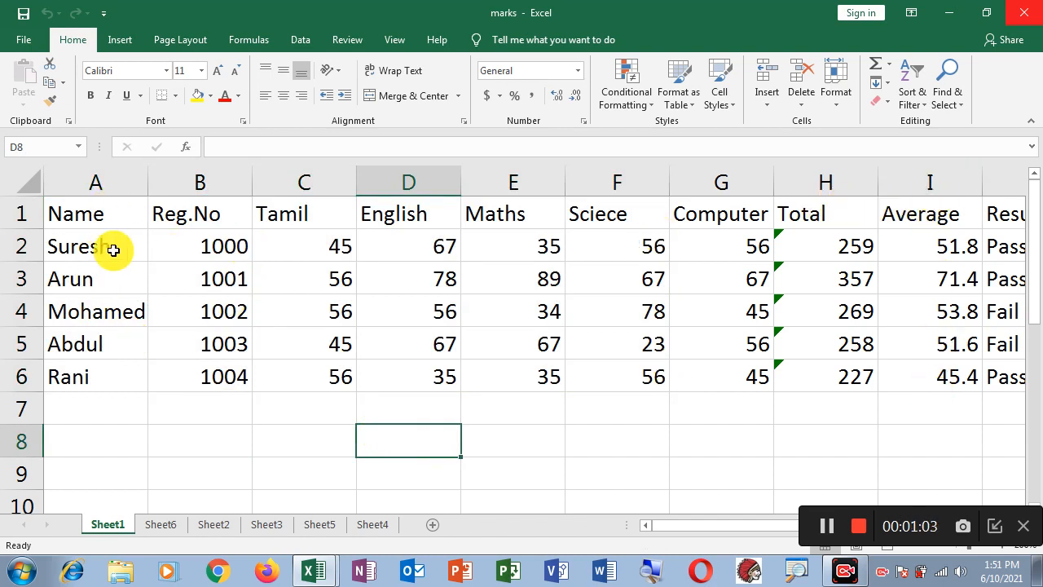
Insert a 2-D pie chart from the Name column (A1:A6) and the Average column (I1:I6)
left_click_drag(111, 215, 124, 373)
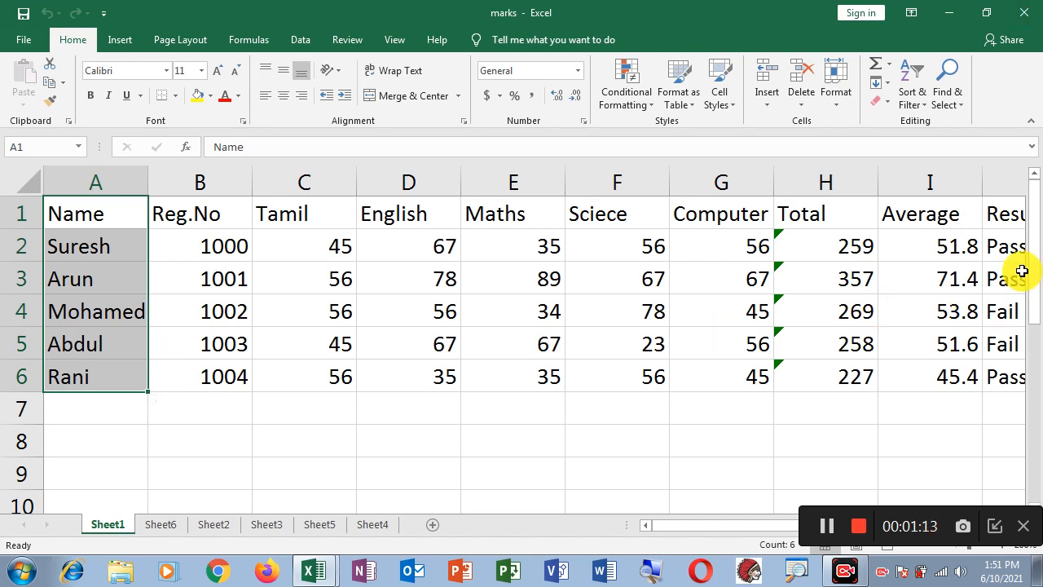
left_click_drag(948, 216, 962, 377)
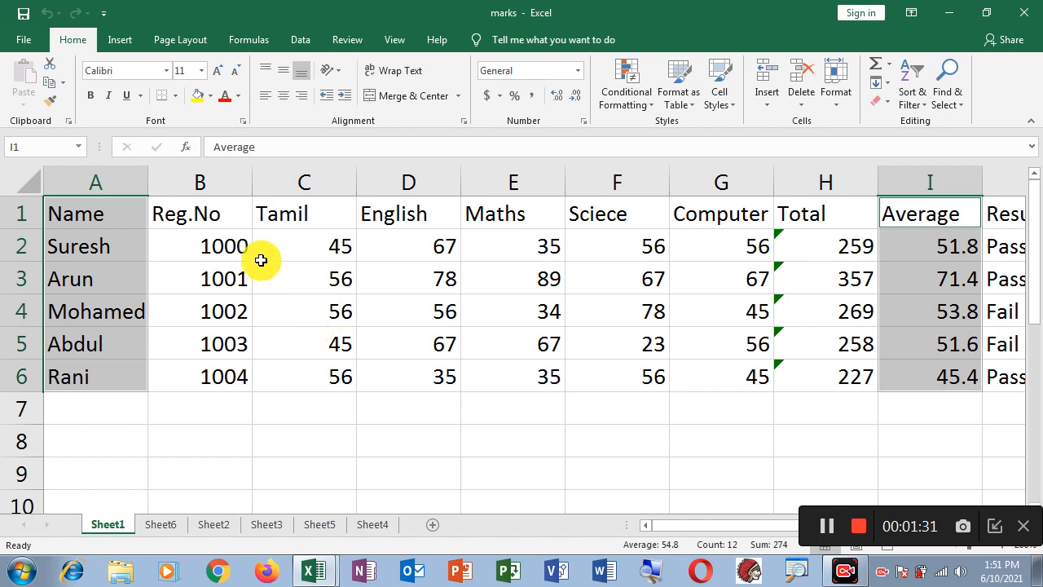
left_click(123, 45)
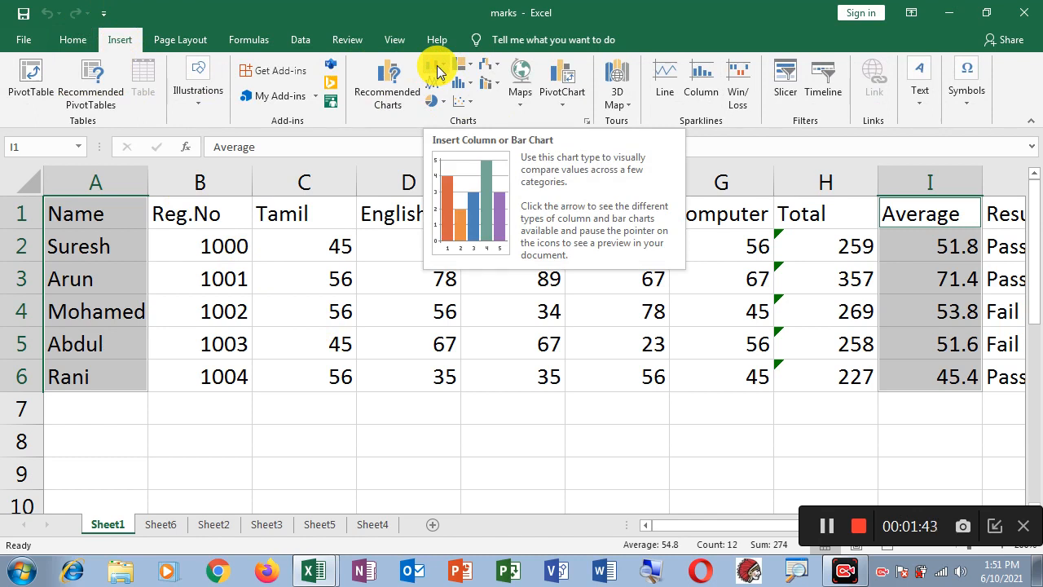
left_click(437, 107)
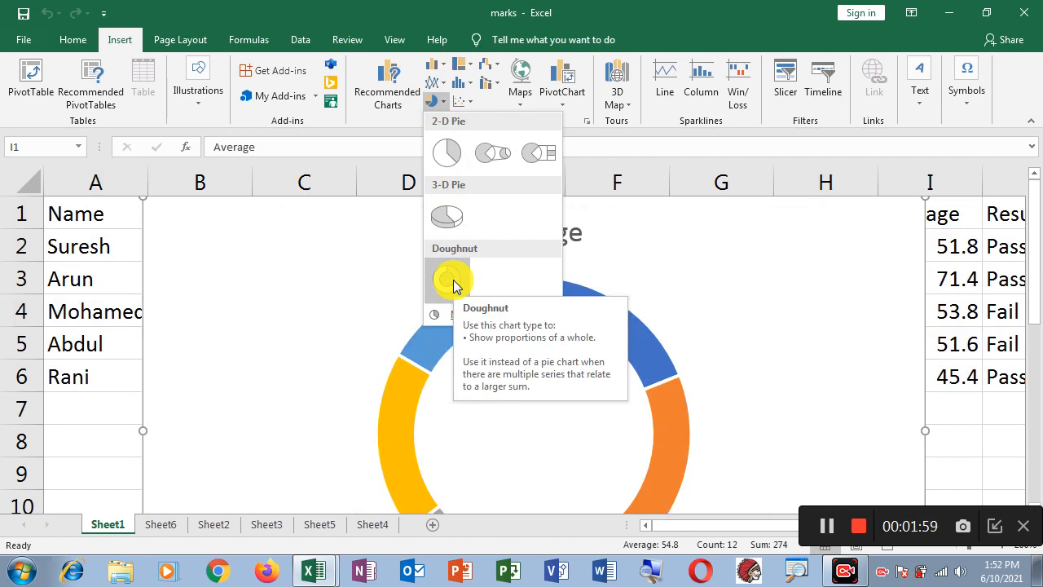
left_click(452, 156)
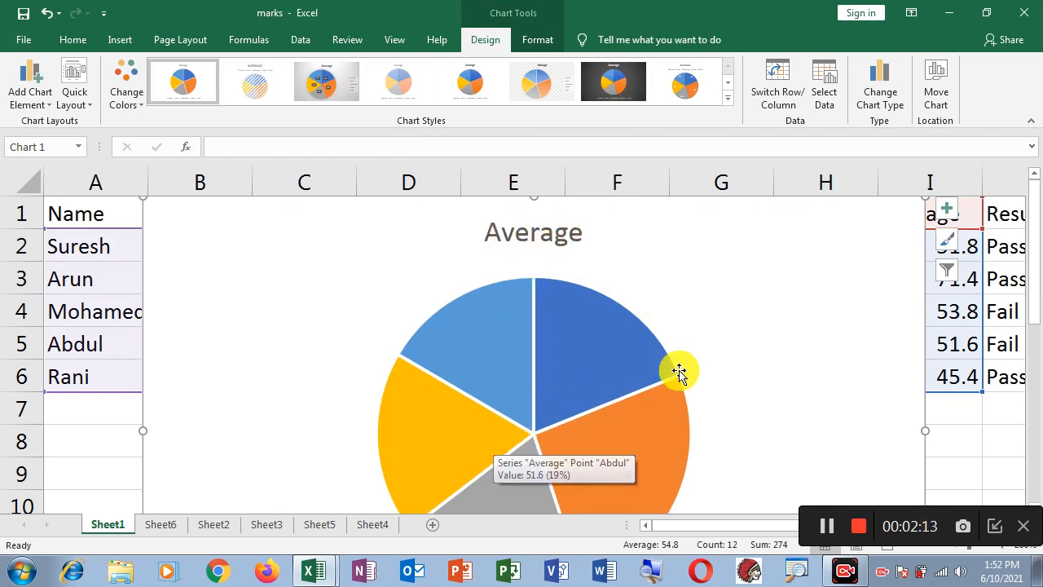
Examine the pie chart's slices and compare their colours with the student names in the legend
scroll(716, 313, "down", 3)
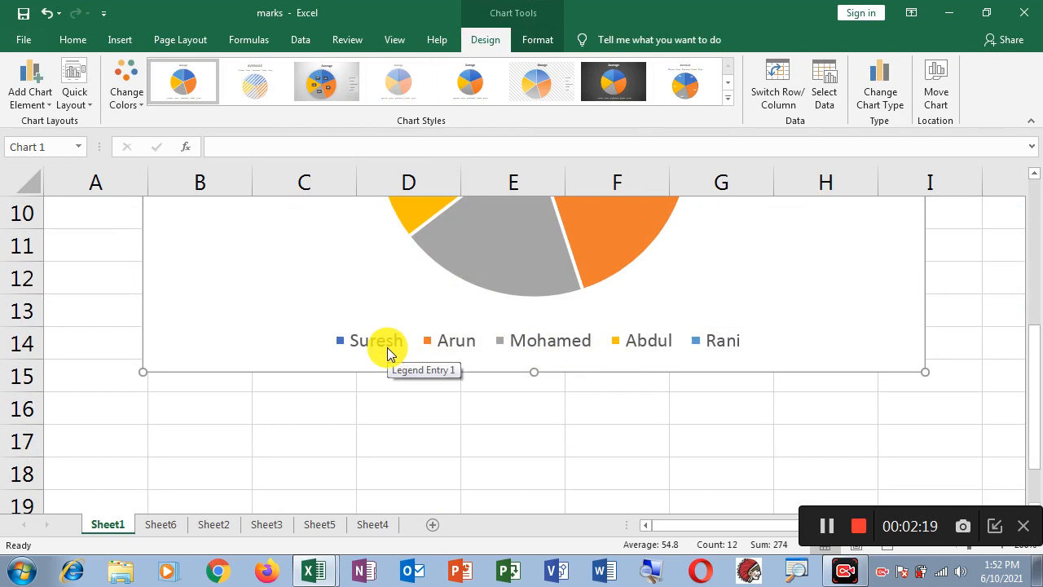
scroll(481, 326, "up", 2)
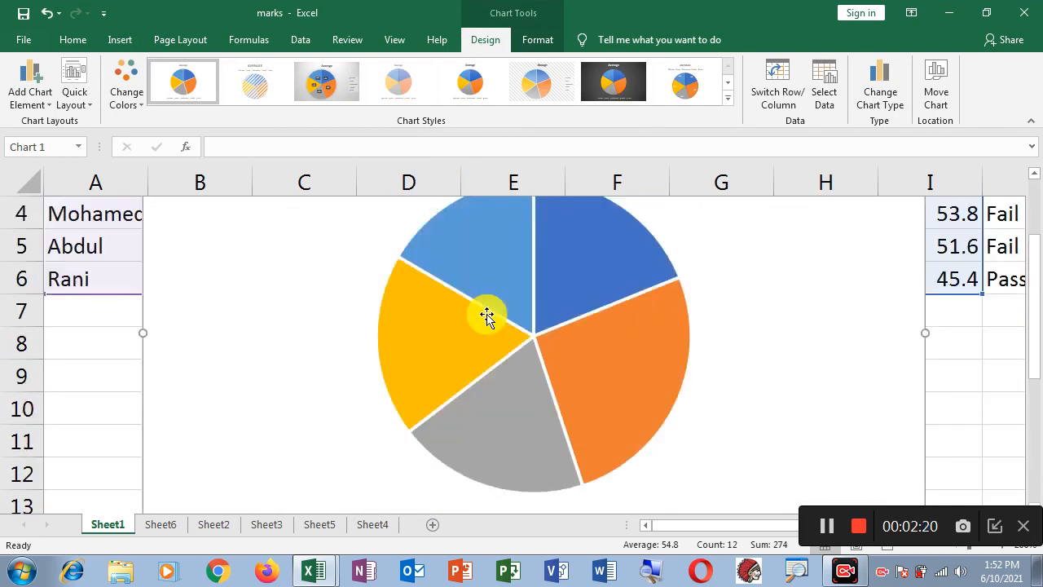
left_click(495, 269)
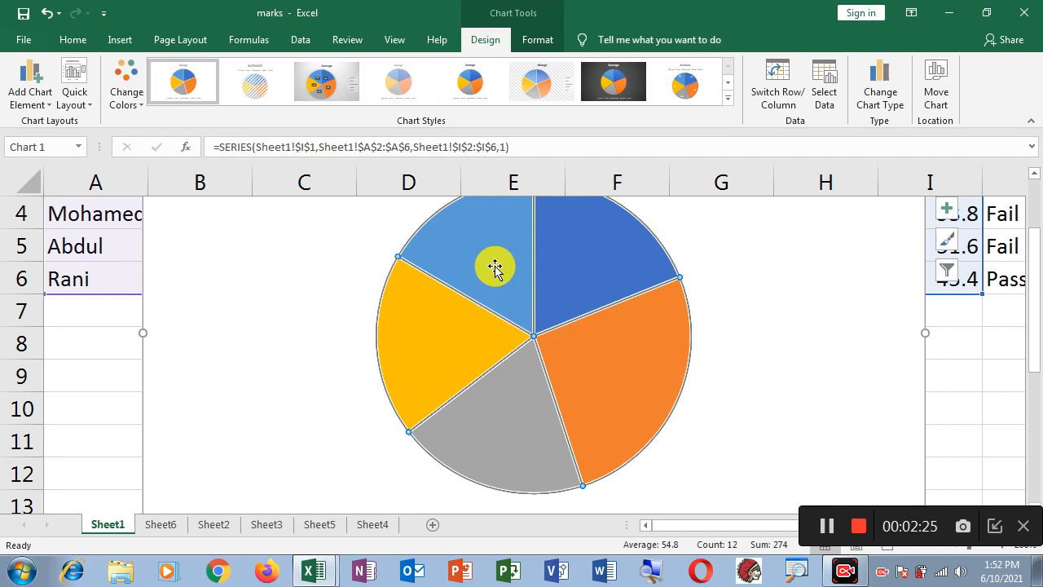
mouse_move(500, 319)
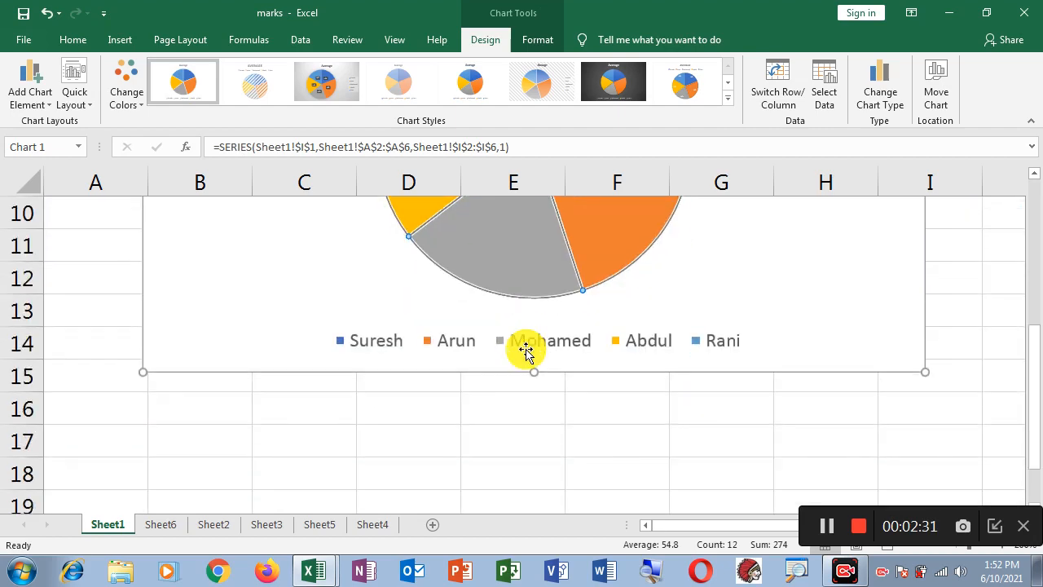
scroll(524, 350, "down", 2)
scroll(525, 352, "up", 3)
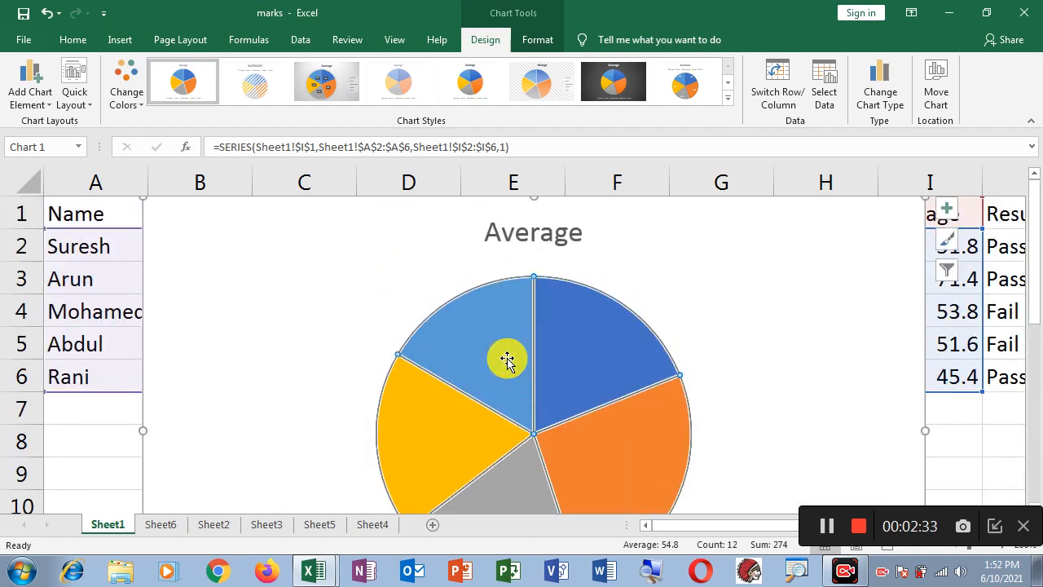
mouse_move(461, 328)
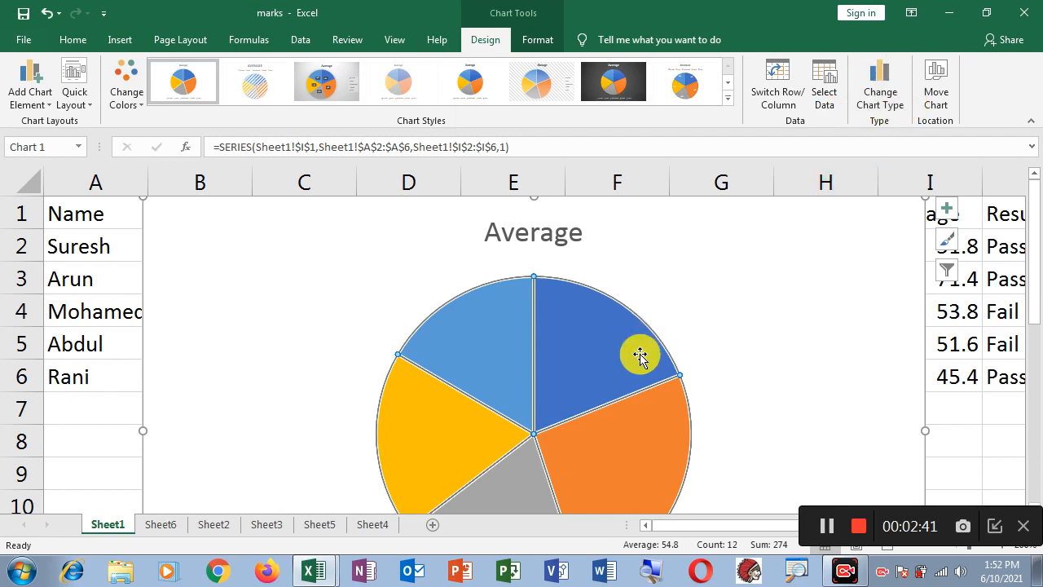
Add data labels to the pie slices using the Center position
scroll(644, 351, "down", 1)
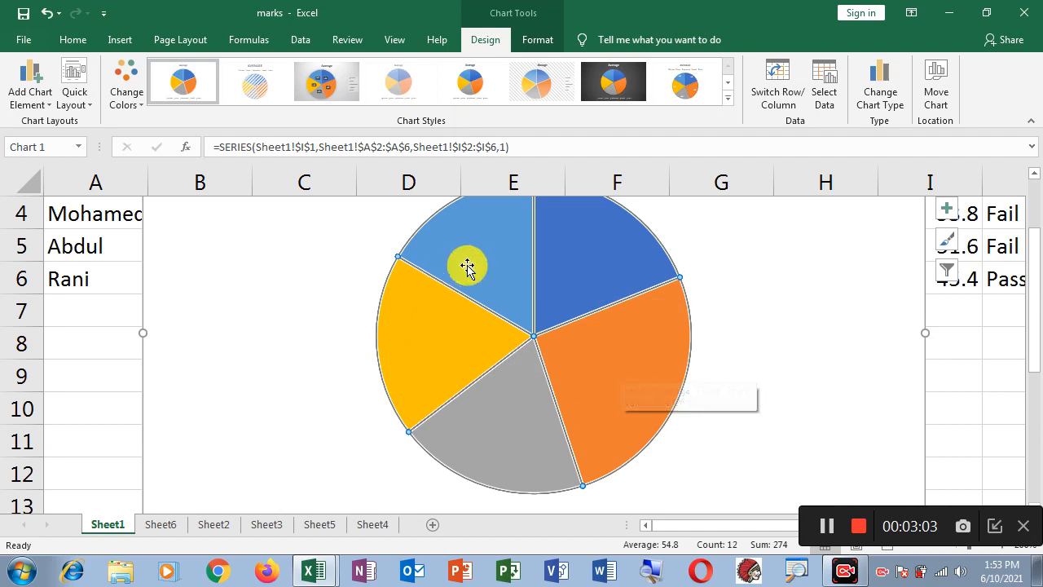
left_click(31, 98)
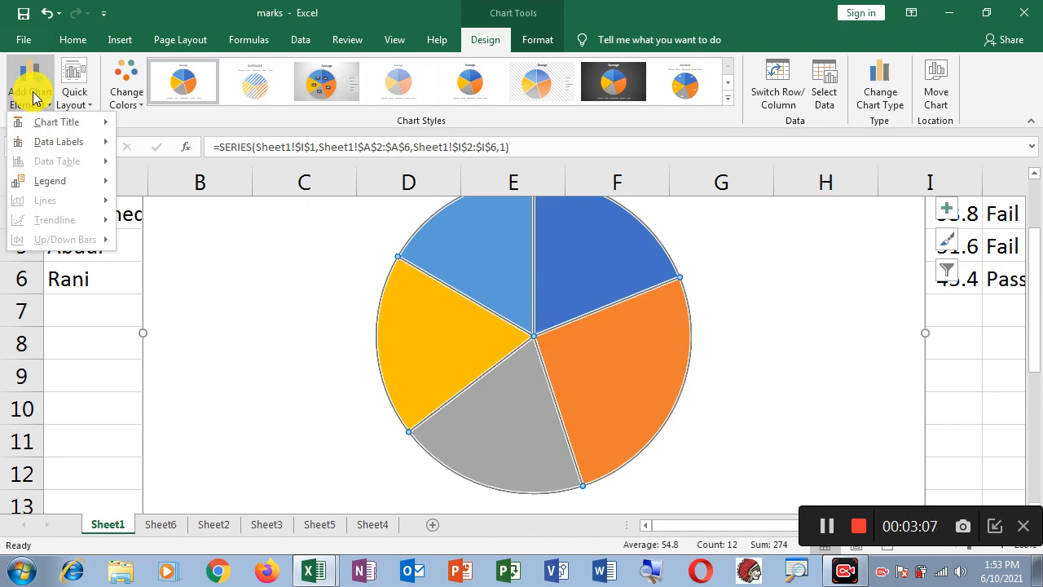
mouse_move(73, 145)
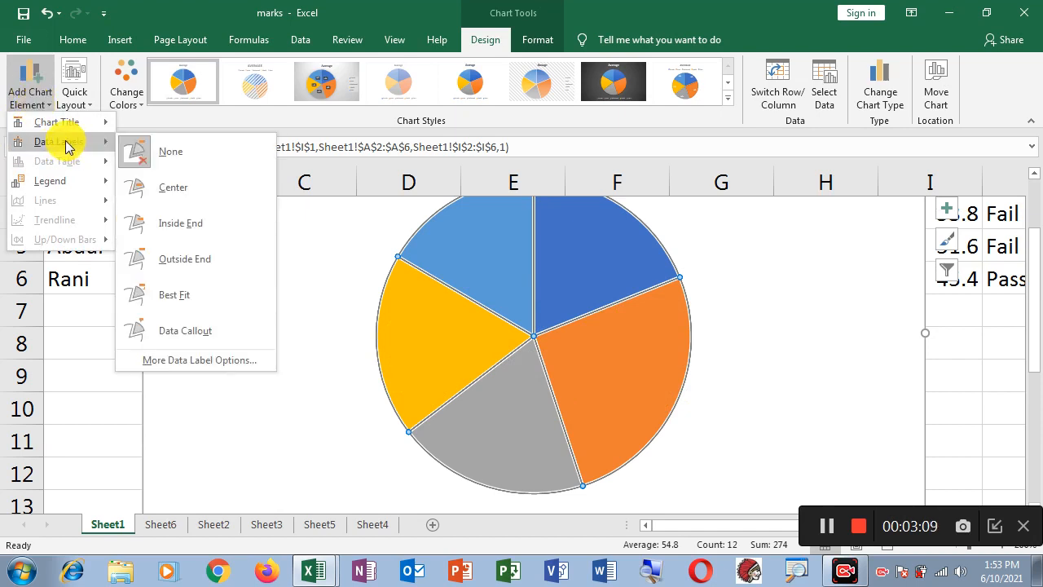
left_click(186, 194)
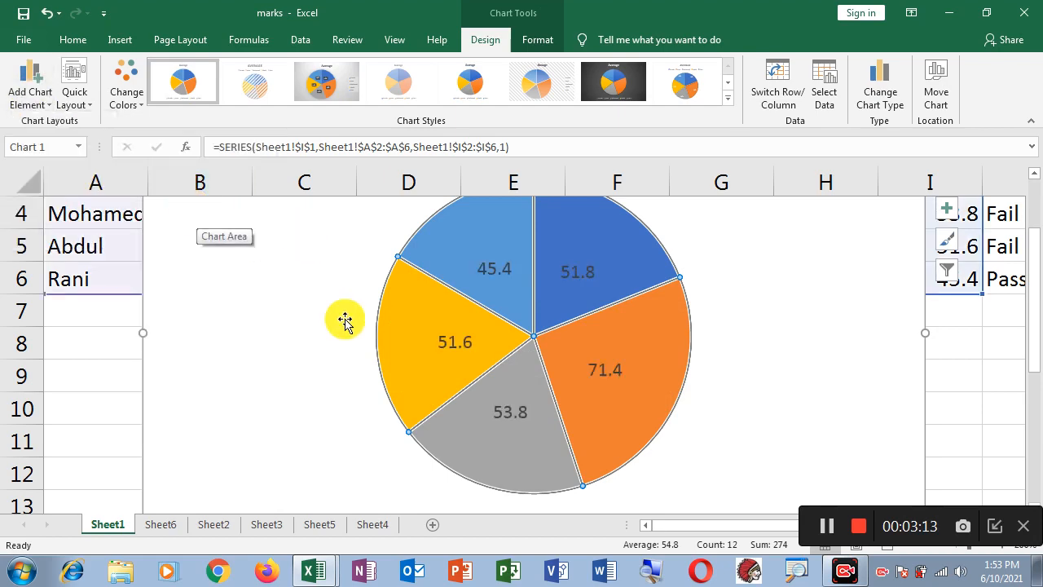
scroll(338, 334, "up", 1)
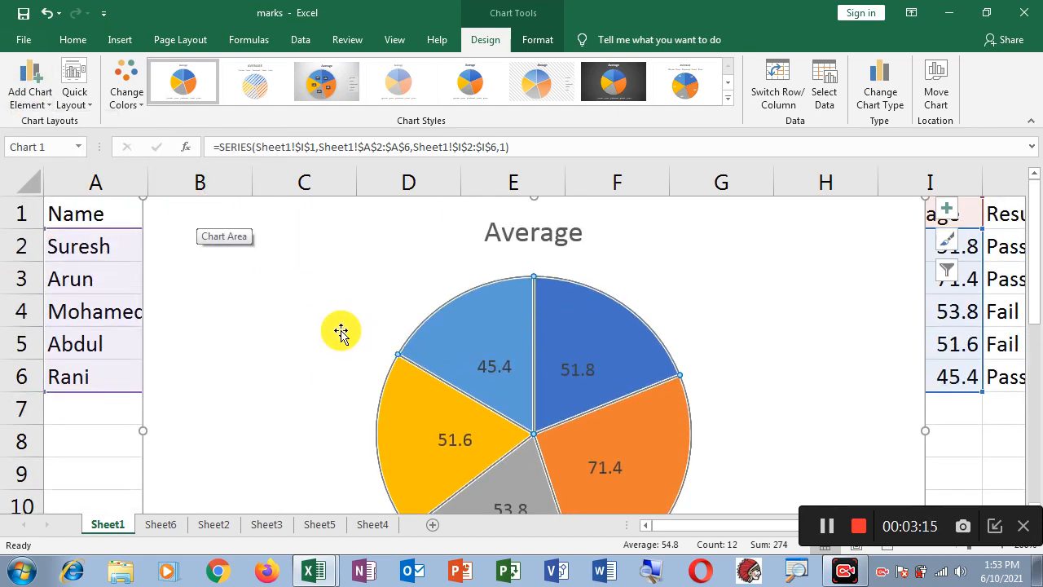
Place the pie chart's legend at the Right of the chart
scroll(419, 321, "down", 2)
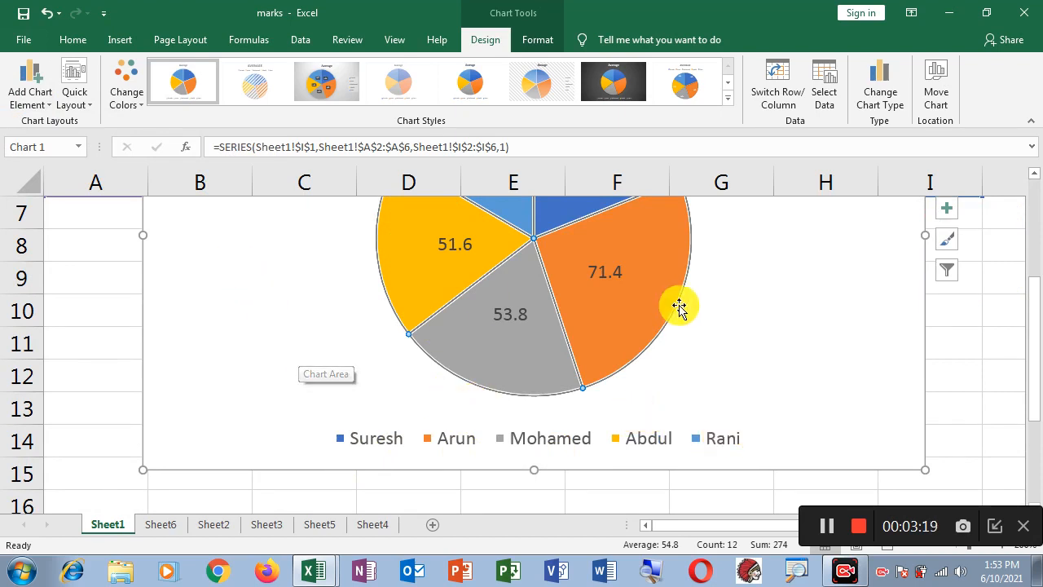
left_click(47, 98)
mouse_move(62, 187)
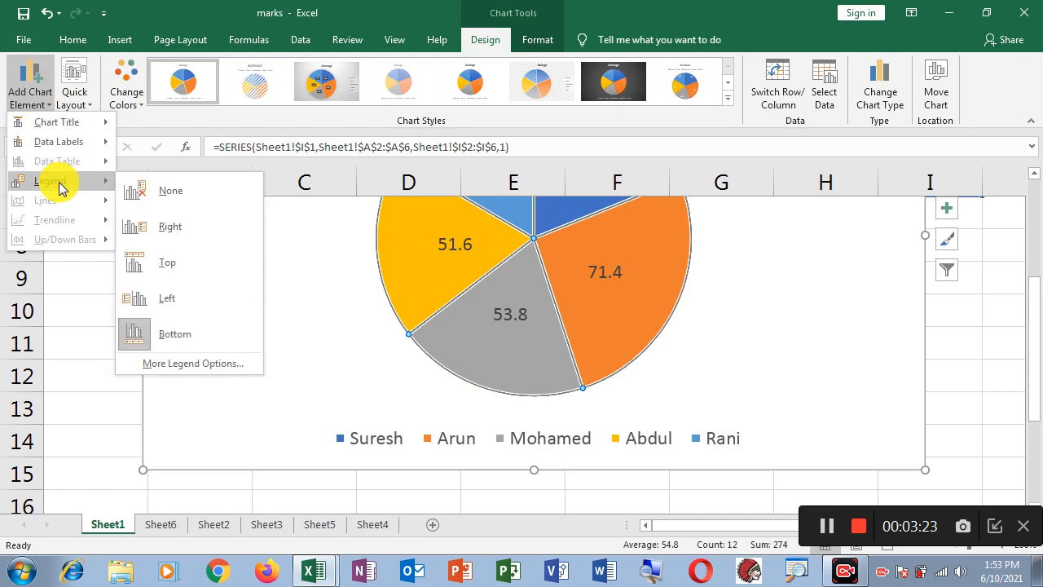
left_click(196, 230)
scroll(556, 352, "up", 2)
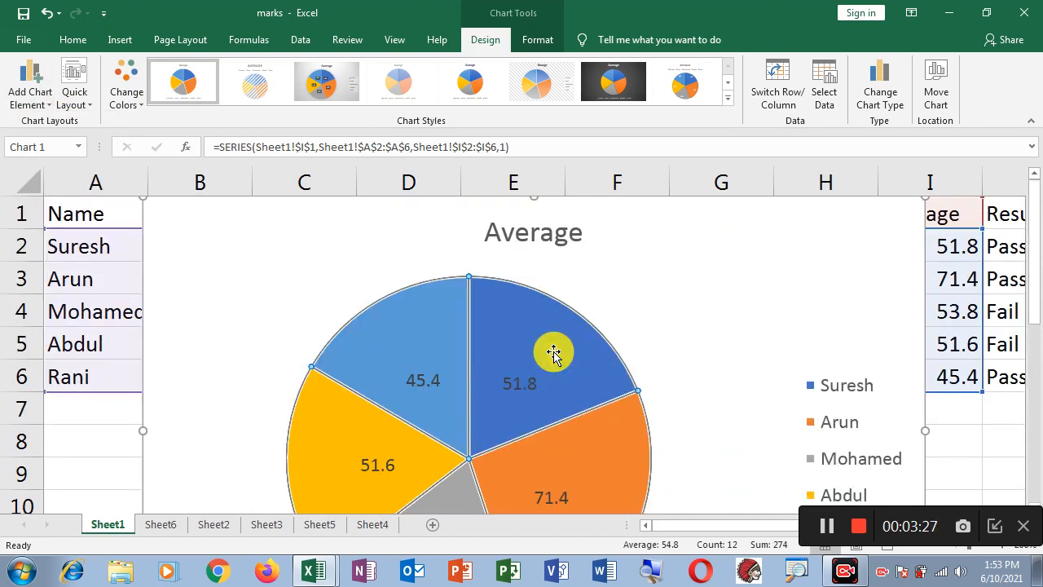
scroll(557, 345, "down", 1)
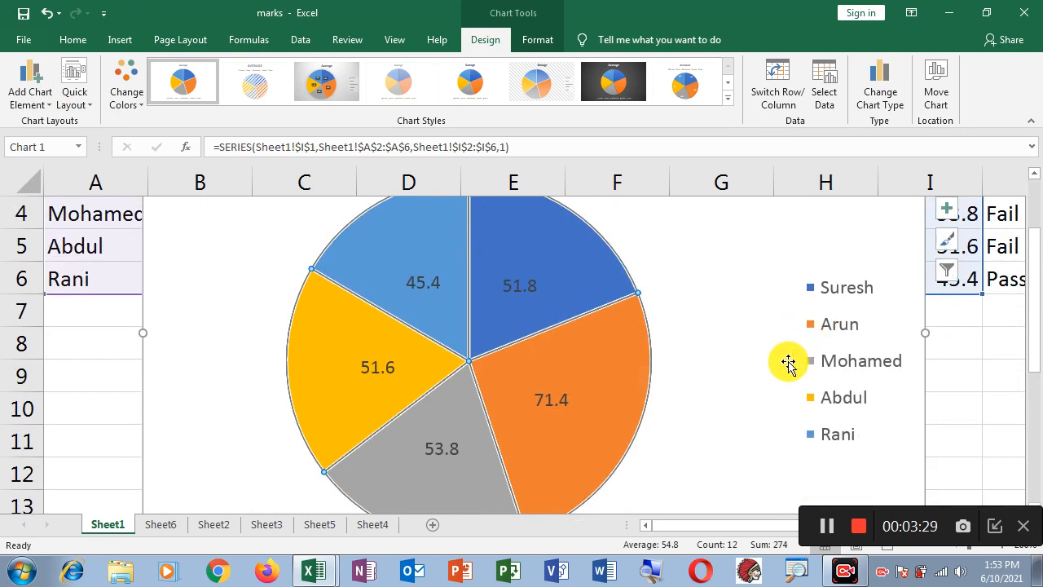
Apply the quick layout that labels each pie slice with its name and value, without a title or legend
left_click(78, 94)
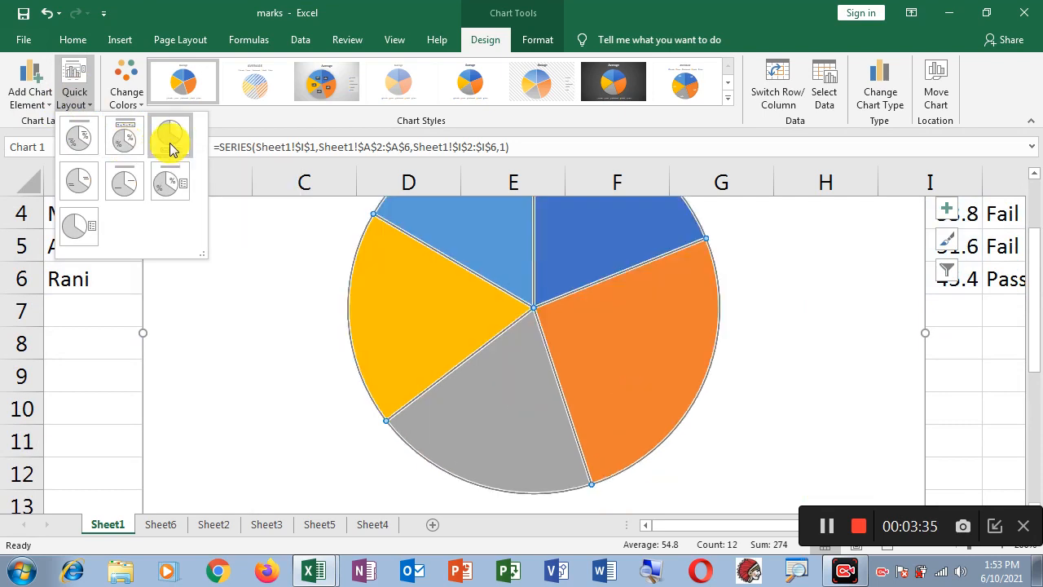
left_click(79, 182)
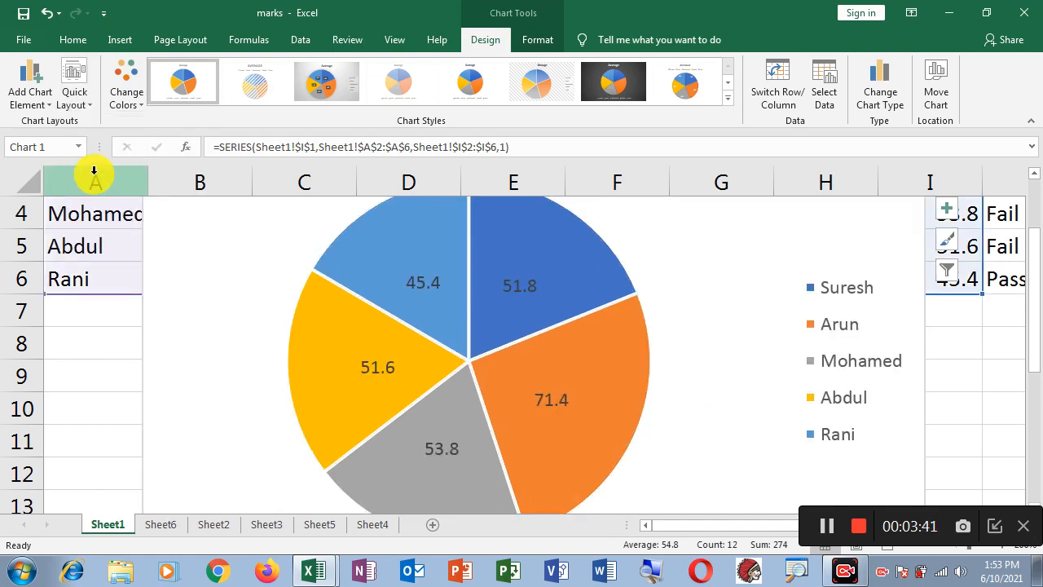
scroll(385, 338, "up", 1)
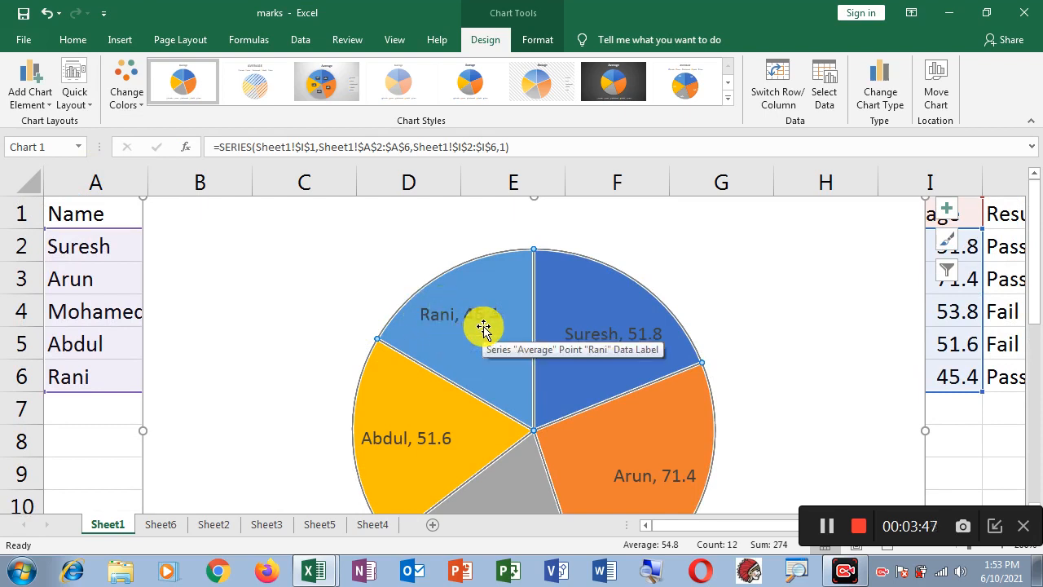
Browse the chart's colour palettes, and switch its rows and columns and back again
left_click(136, 95)
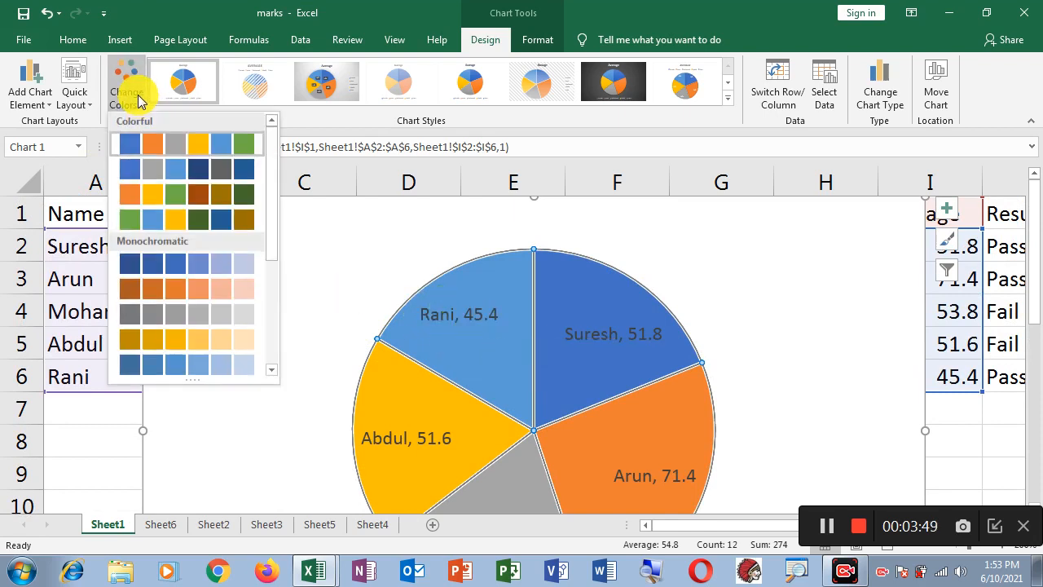
left_click(381, 253)
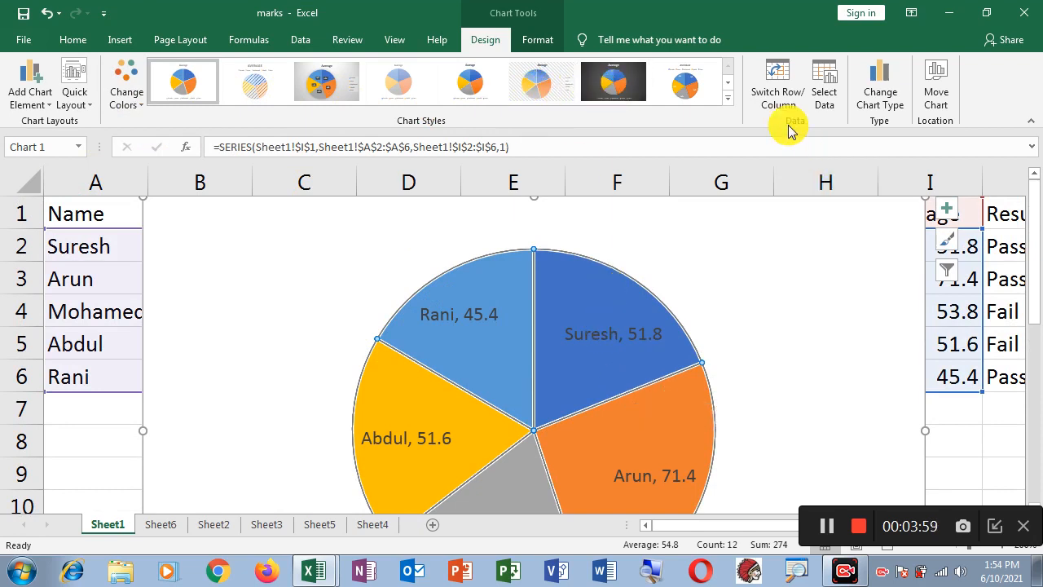
left_click(772, 98)
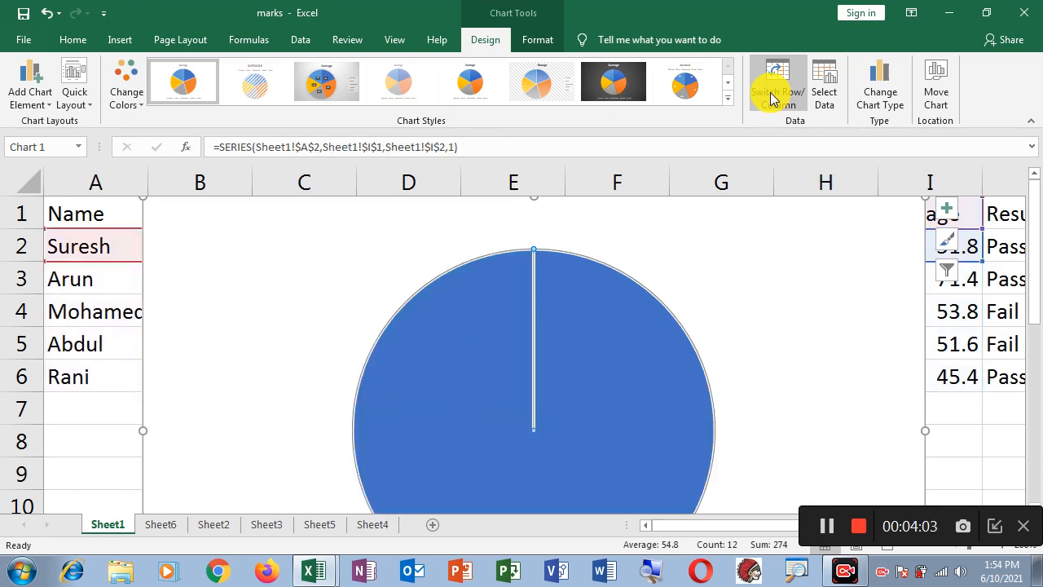
left_click(772, 98)
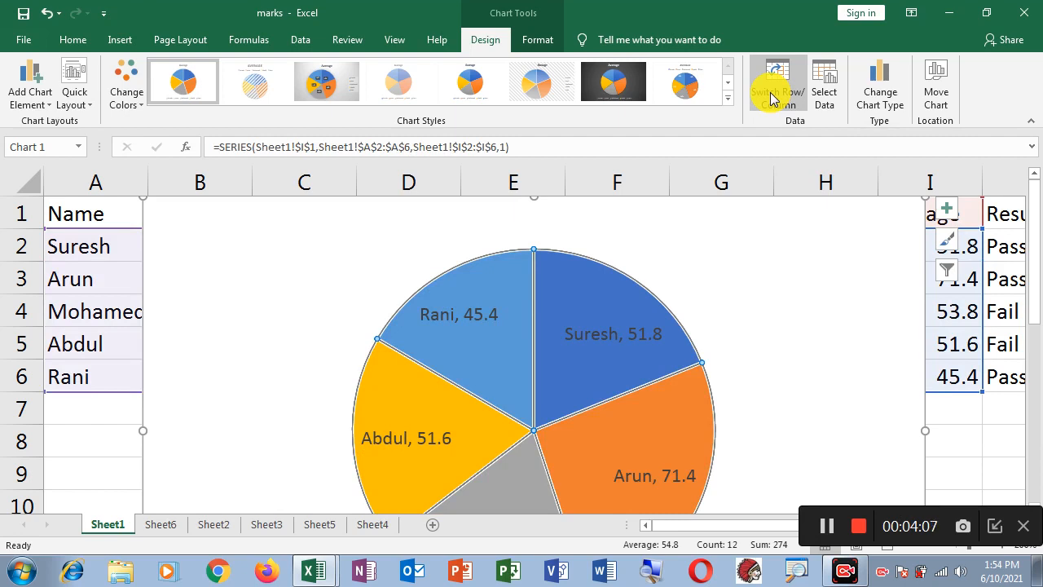
left_click(832, 107)
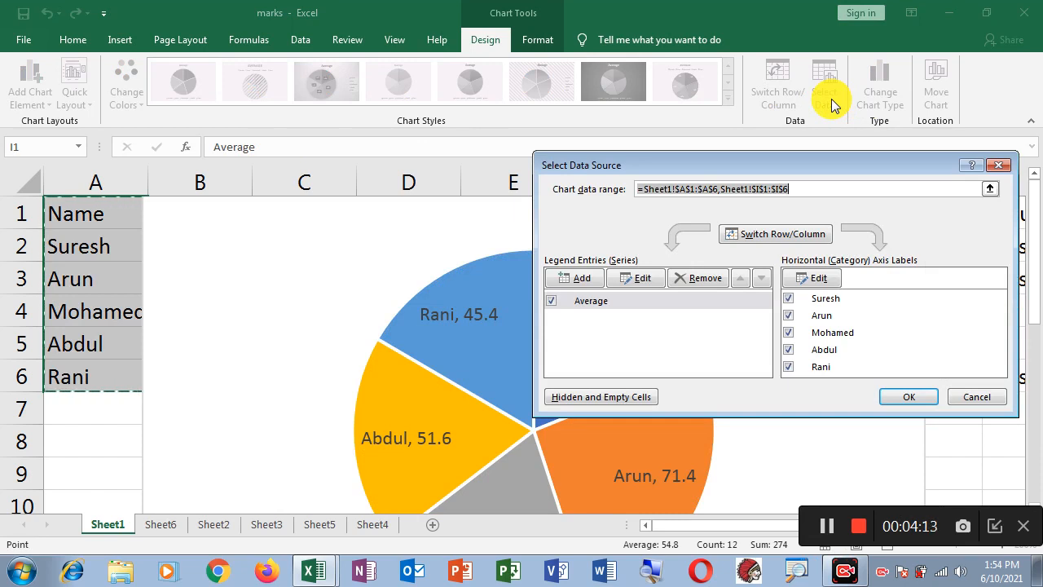
left_click(587, 280)
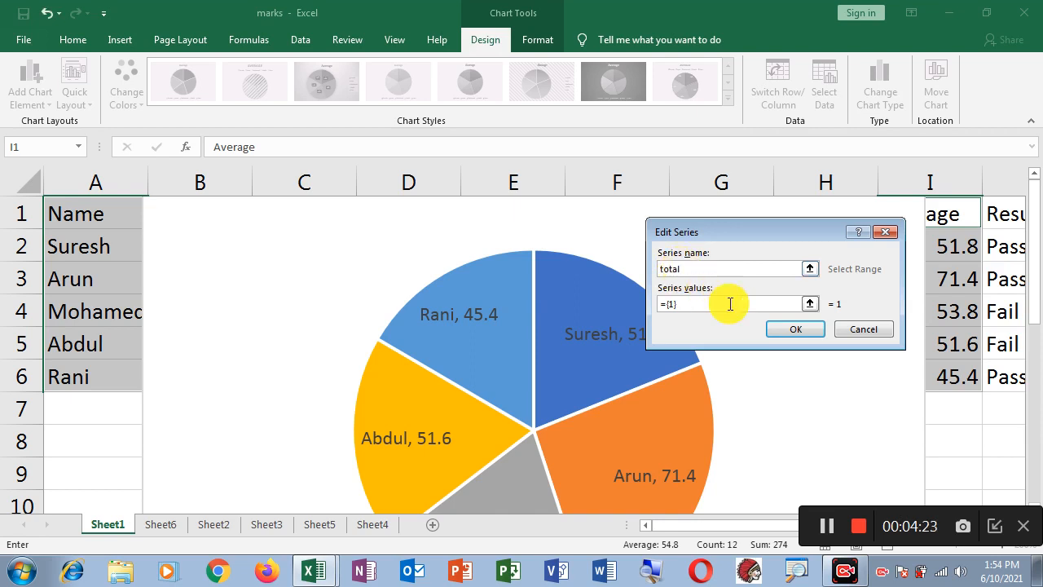
left_click_drag(731, 304, 654, 303)
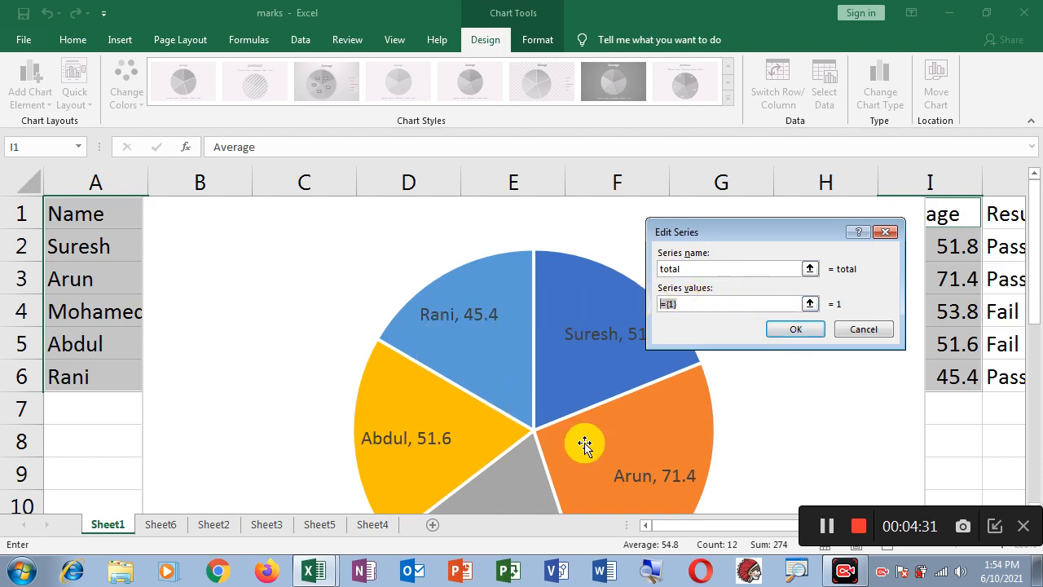
left_click(876, 330)
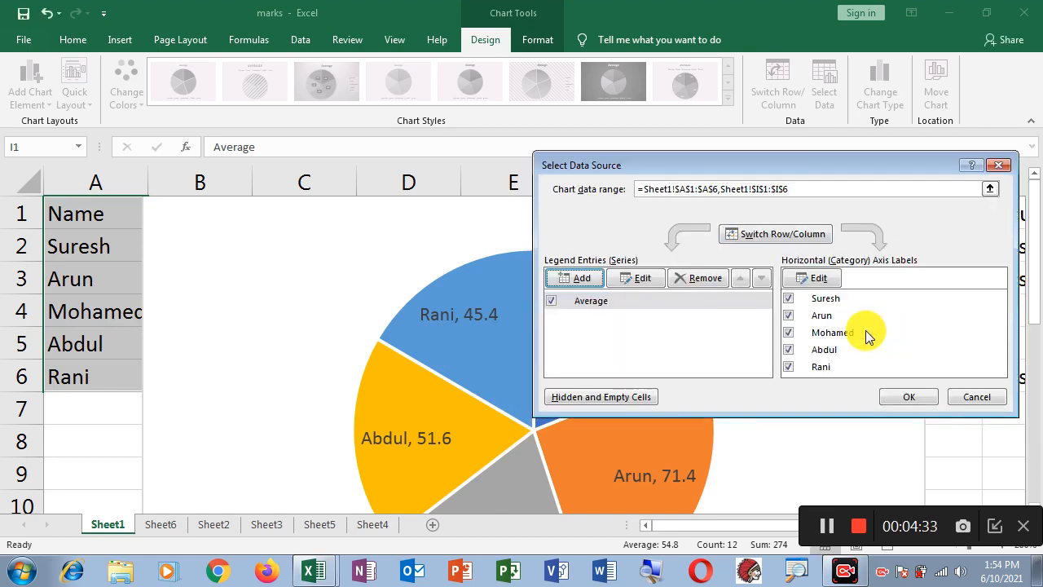
left_click(961, 397)
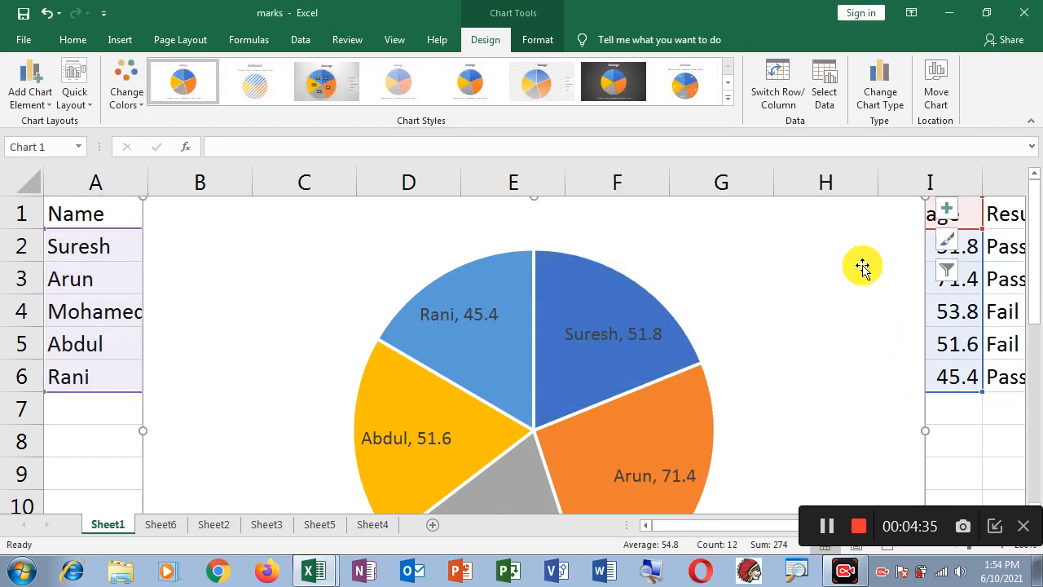
Change the pie chart to a Clustered Column chart and look over its columns
left_click(880, 98)
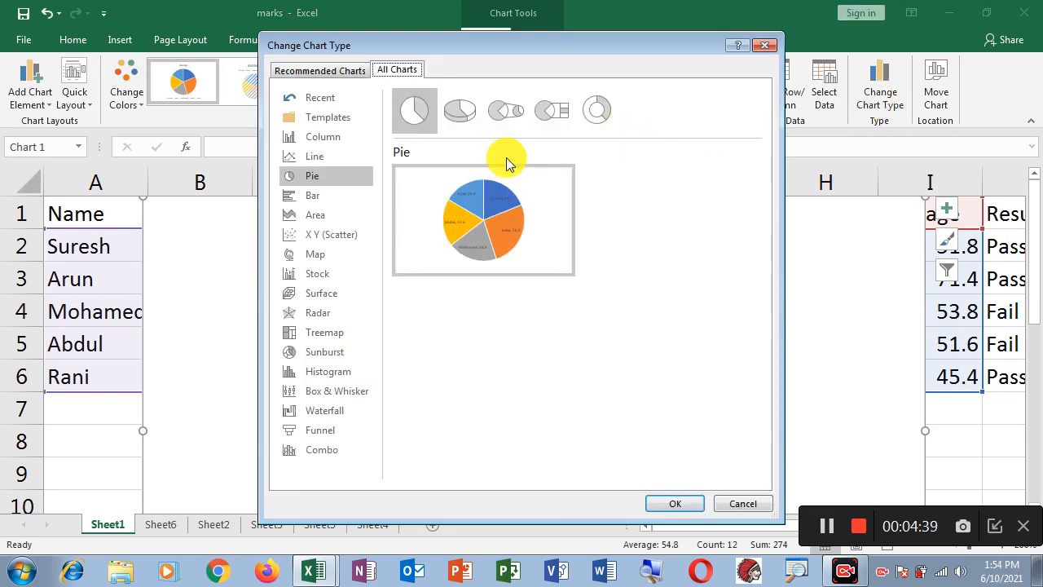
left_click(329, 138)
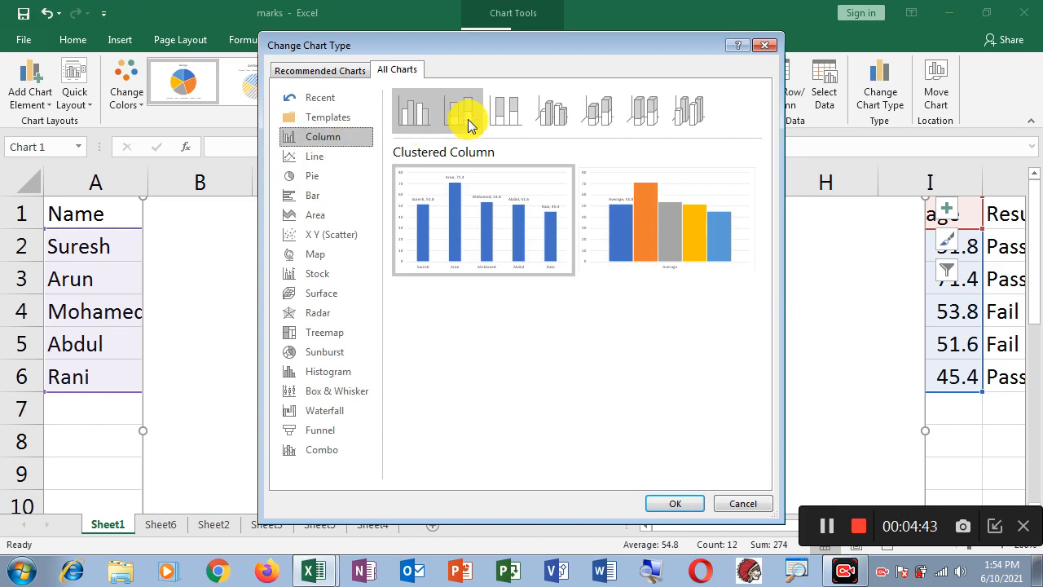
left_click(665, 504)
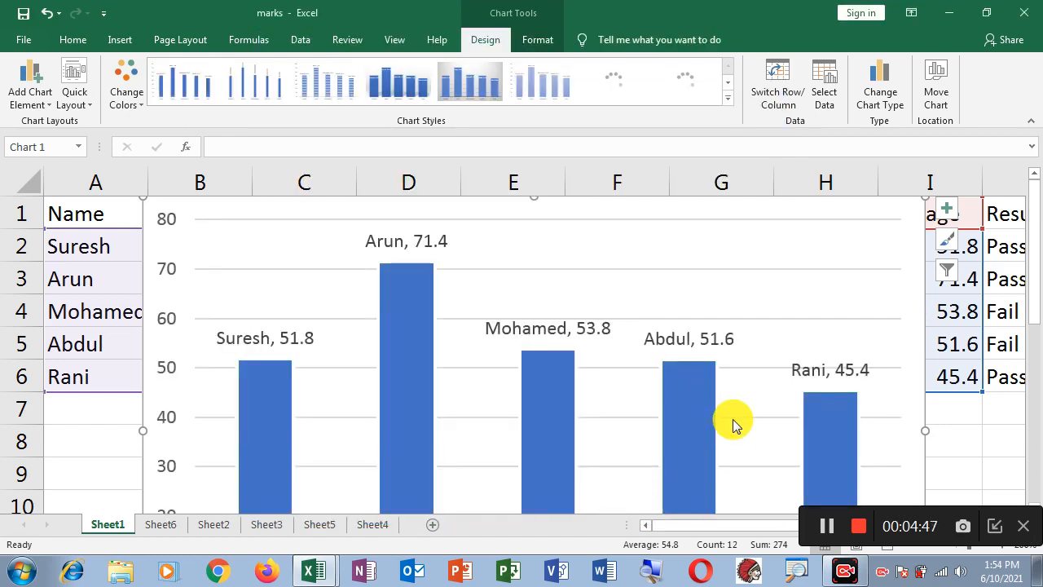
scroll(733, 419, "down", 3)
scroll(733, 419, "up", 3)
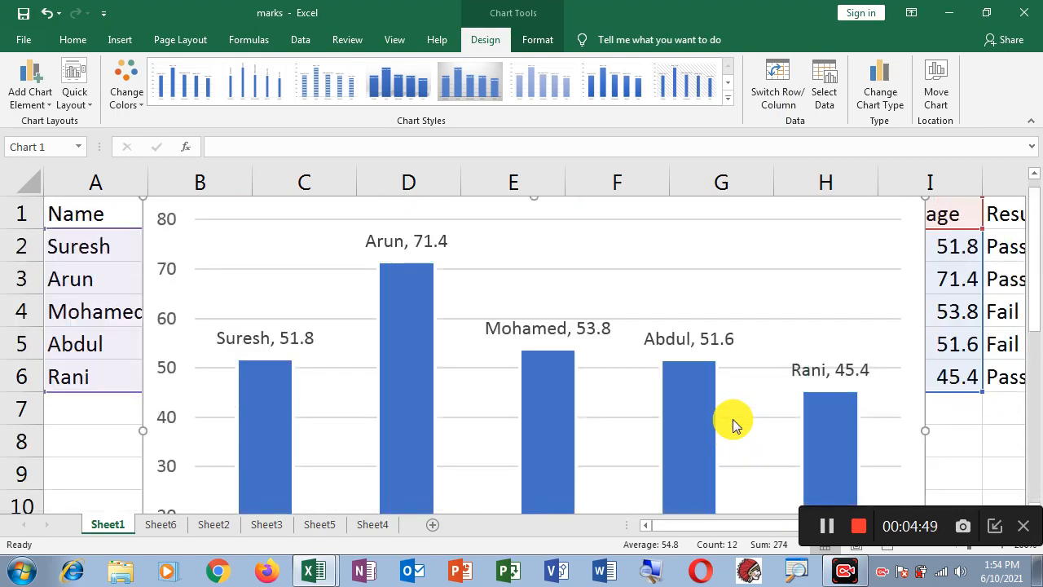
scroll(733, 419, "down", 3)
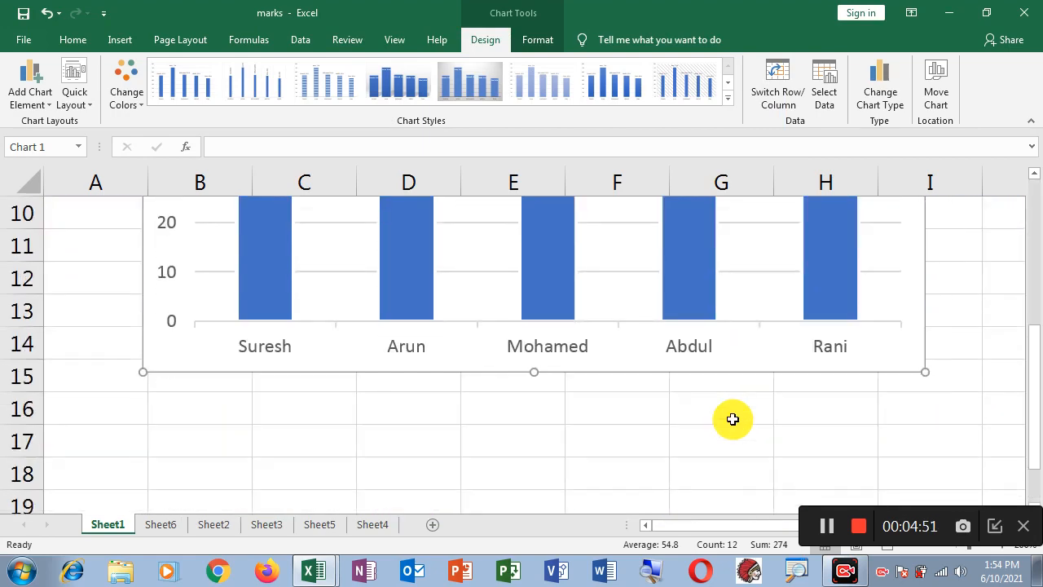
scroll(732, 419, "up", 3)
scroll(733, 419, "up", 1)
scroll(733, 419, "down", 2)
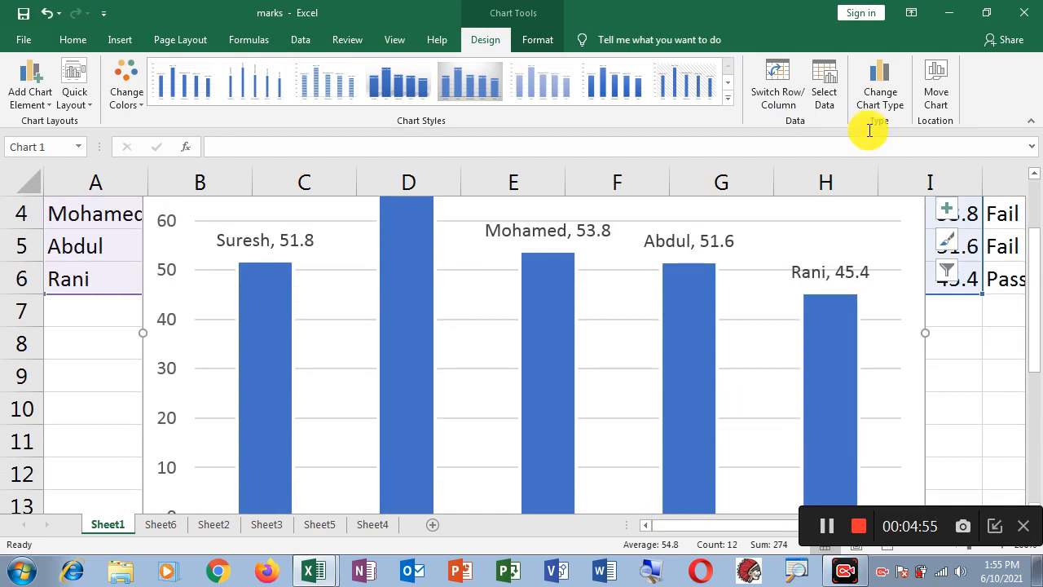
Change the column chart of average marks back to a standard 2-D Pie chart
left_click(873, 105)
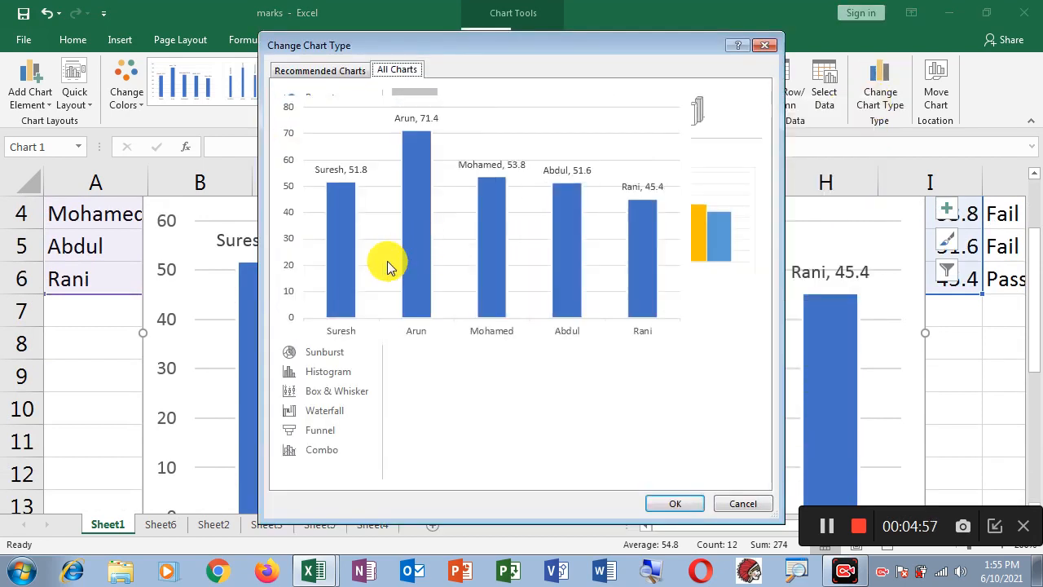
left_click(326, 179)
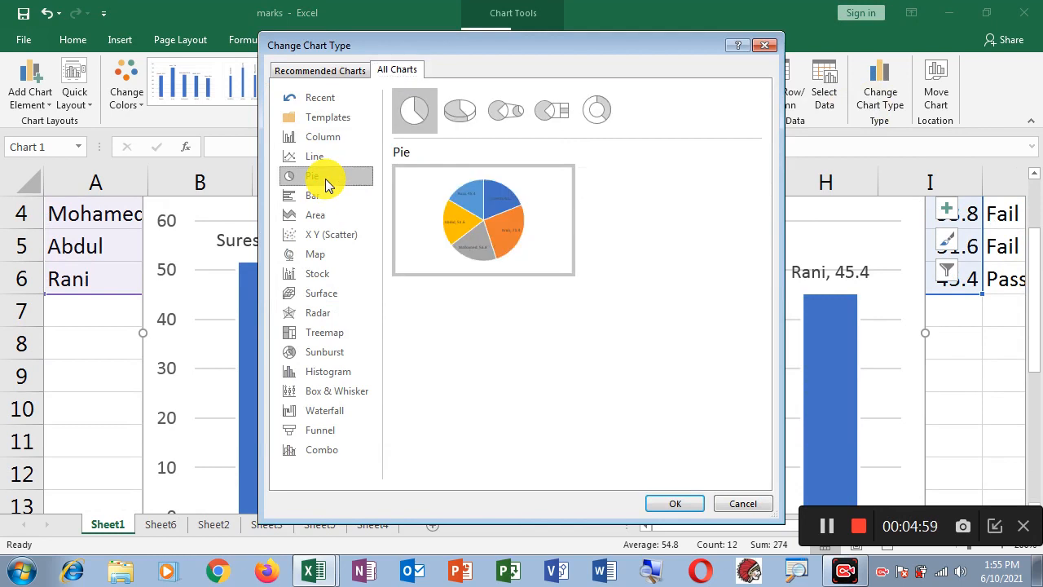
left_click(674, 503)
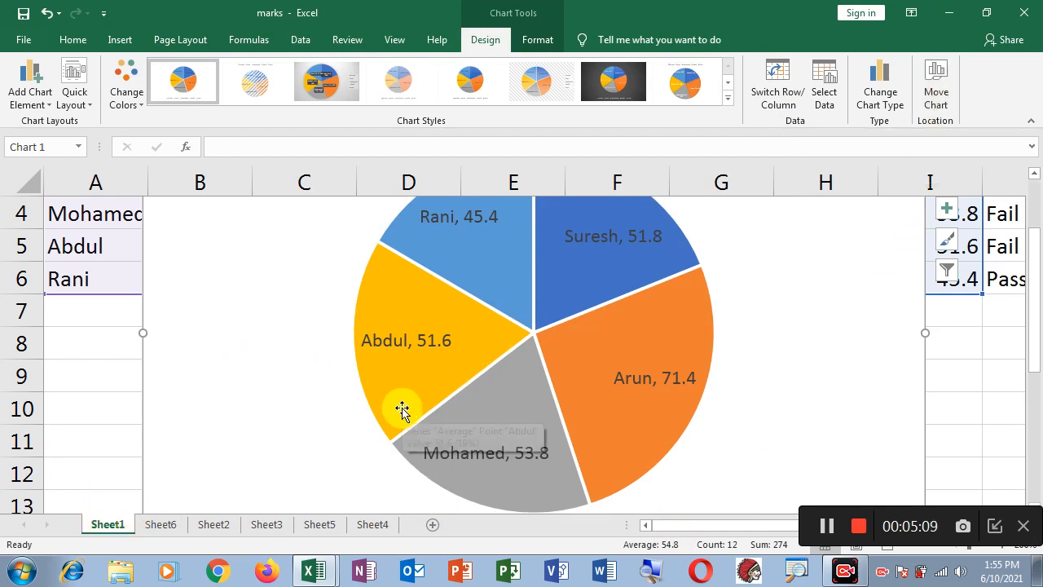
Move the pie chart from Sheet1 to a new chart sheet named Chart1
mouse_move(402, 410)
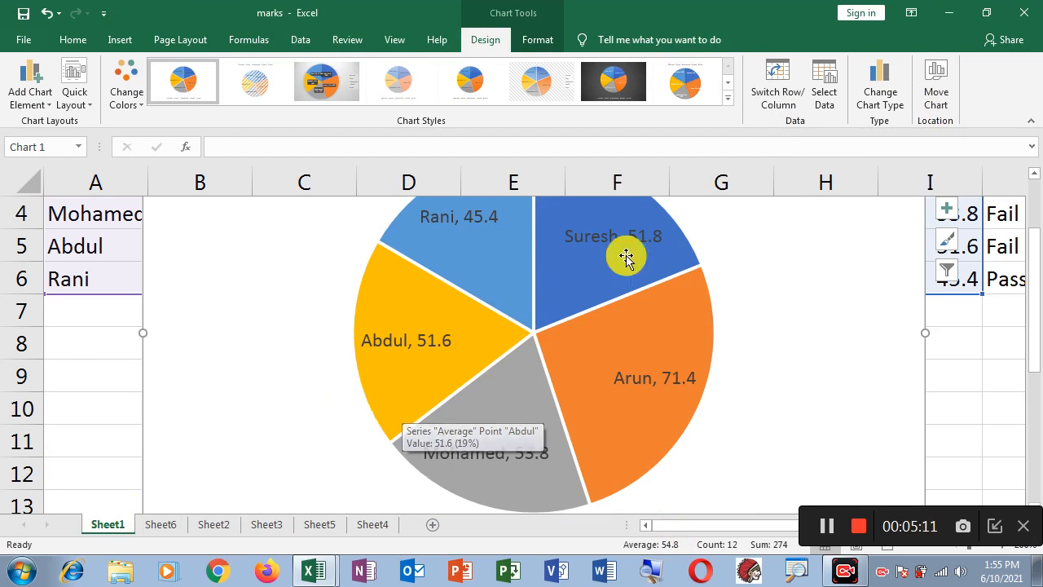
left_click(938, 90)
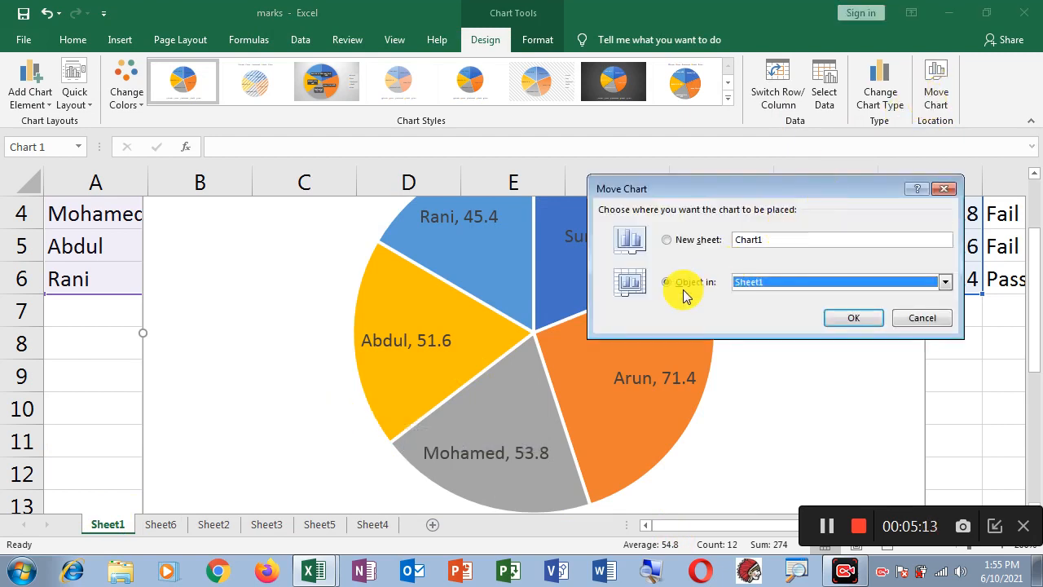
left_click(668, 239)
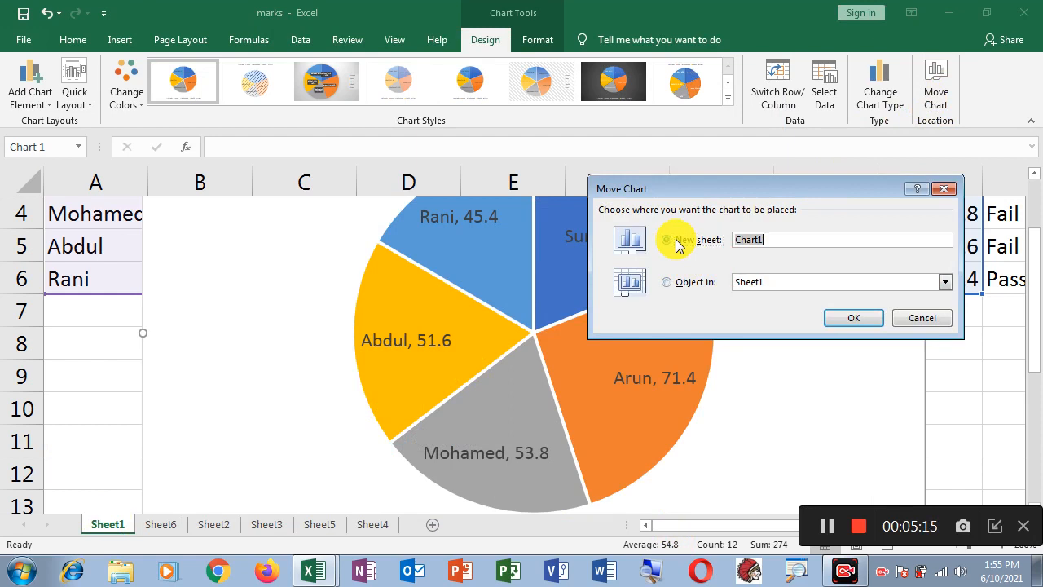
left_click(850, 322)
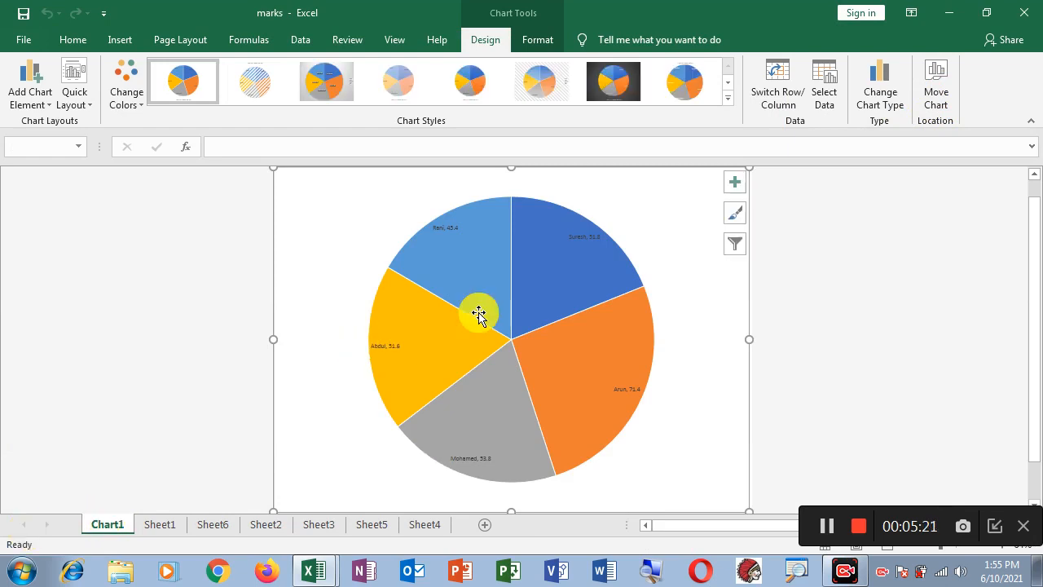
scroll(574, 389, "down", 1)
scroll(575, 386, "up", 2)
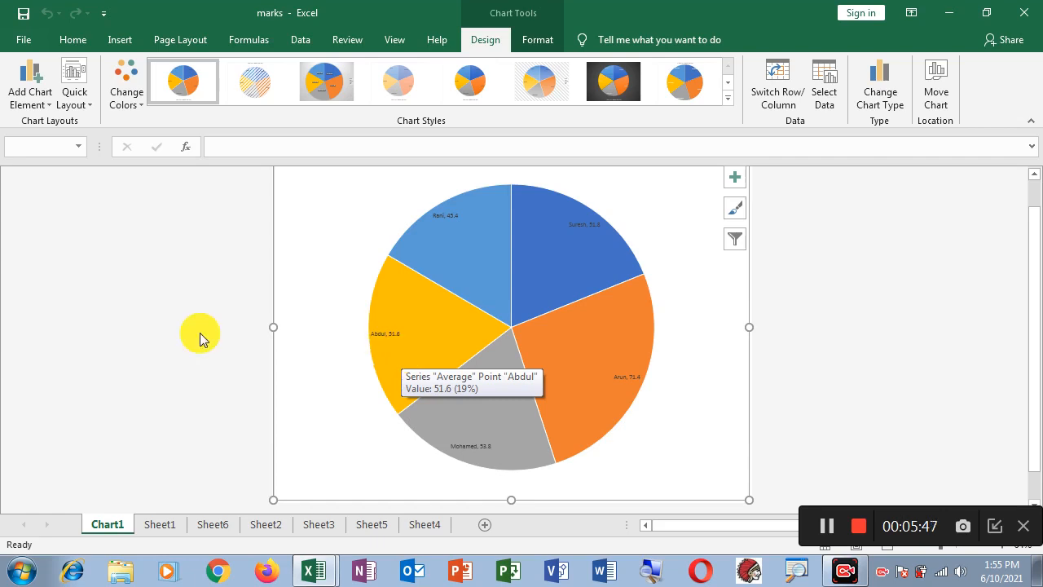
scroll(827, 454, "up", 1)
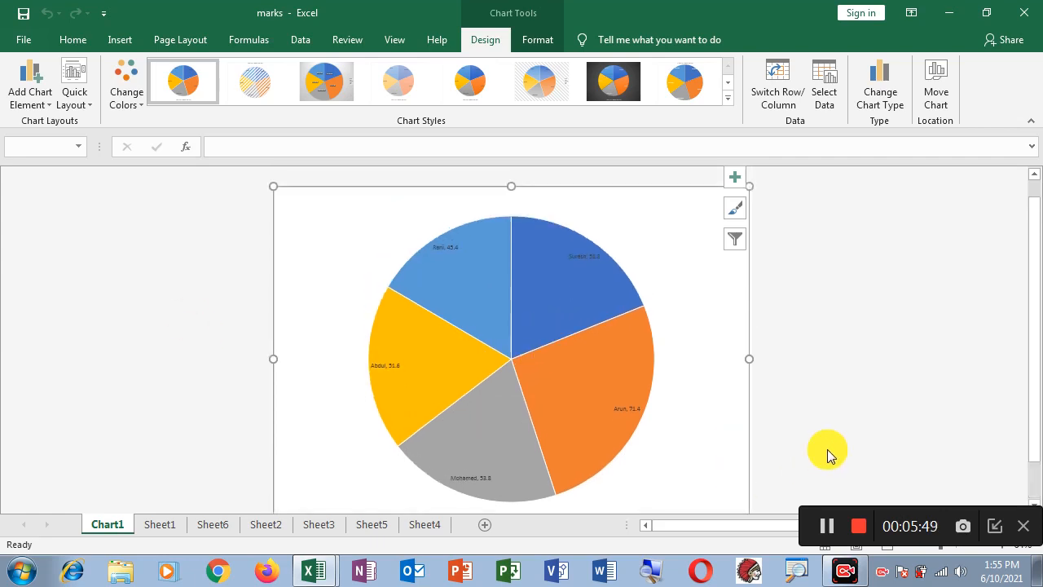